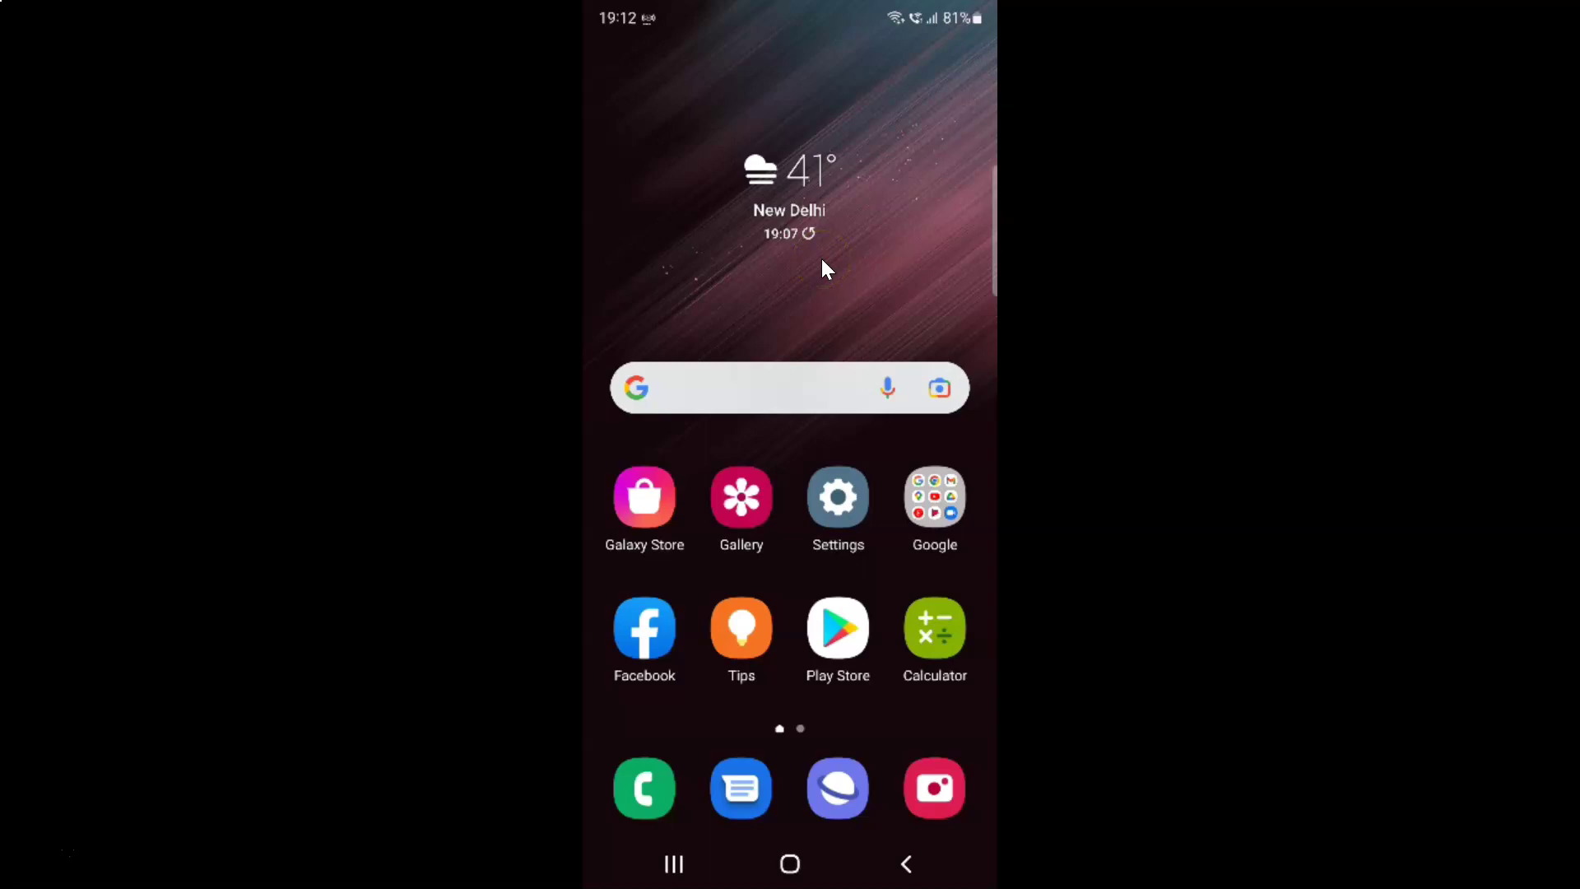
# Launch Settings and go to the Developer options page at the bottom of the list.
pyautogui.click(843, 496)
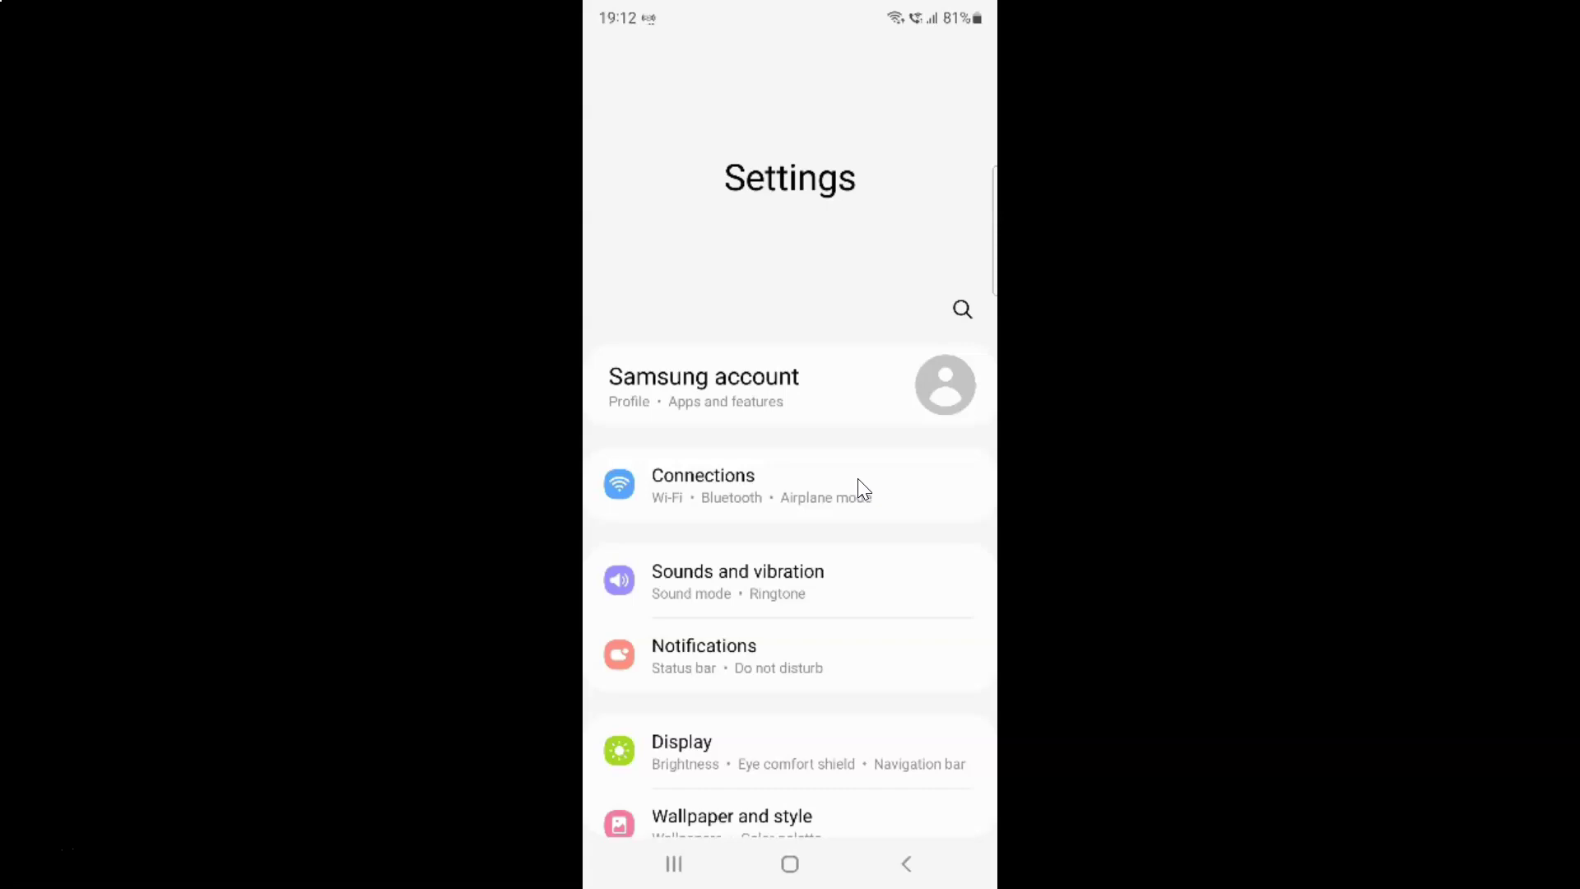
pyautogui.scroll(-10, 858, 477)
pyautogui.scroll(-3, 858, 479)
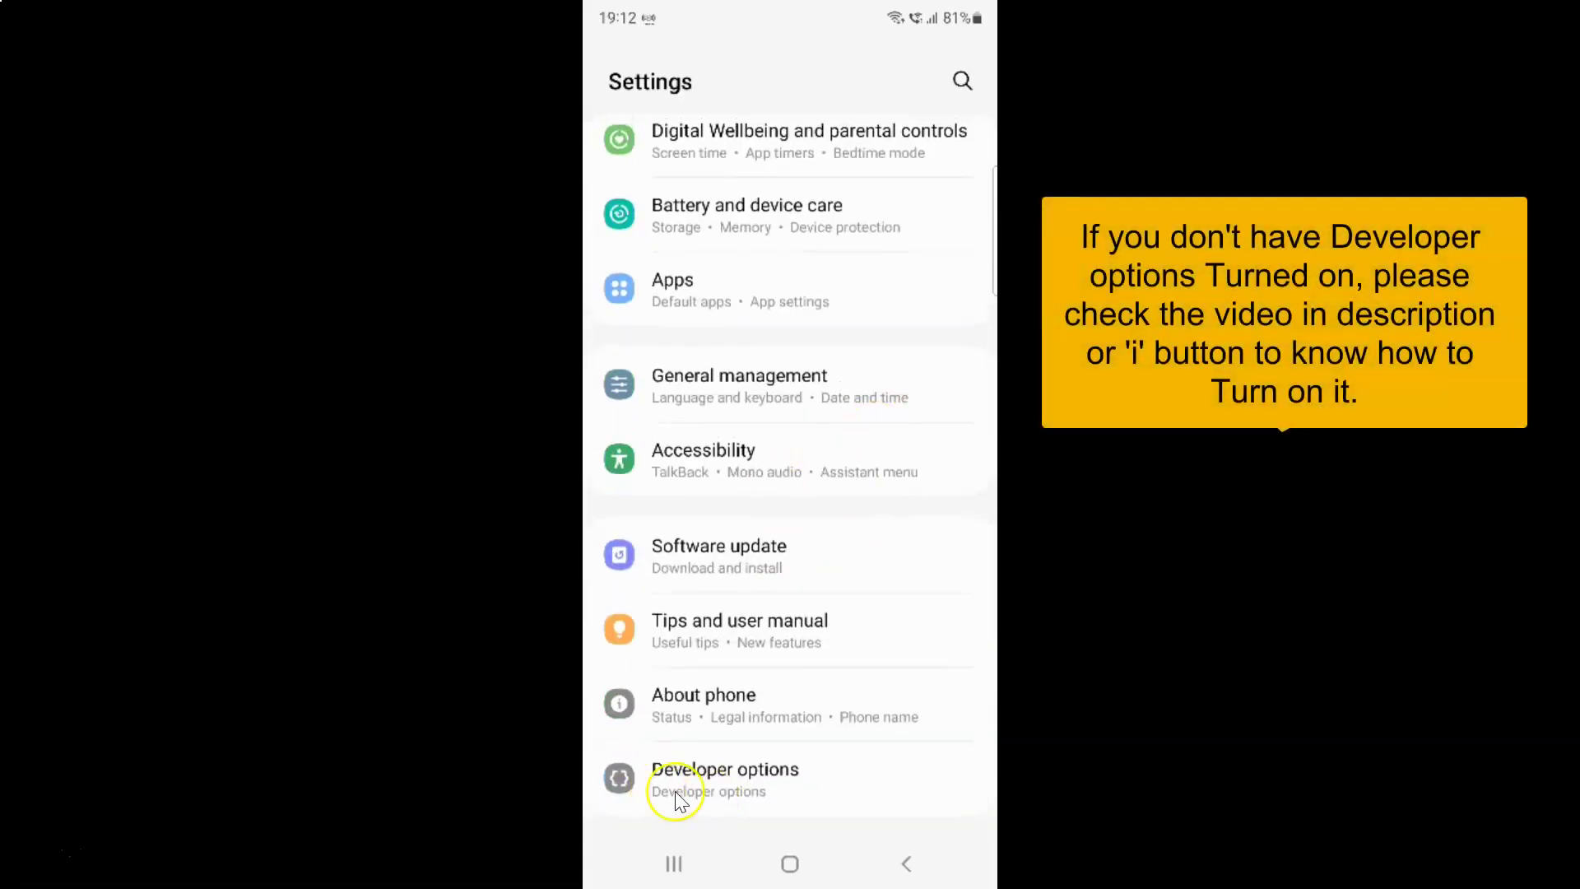
pyautogui.click(797, 780)
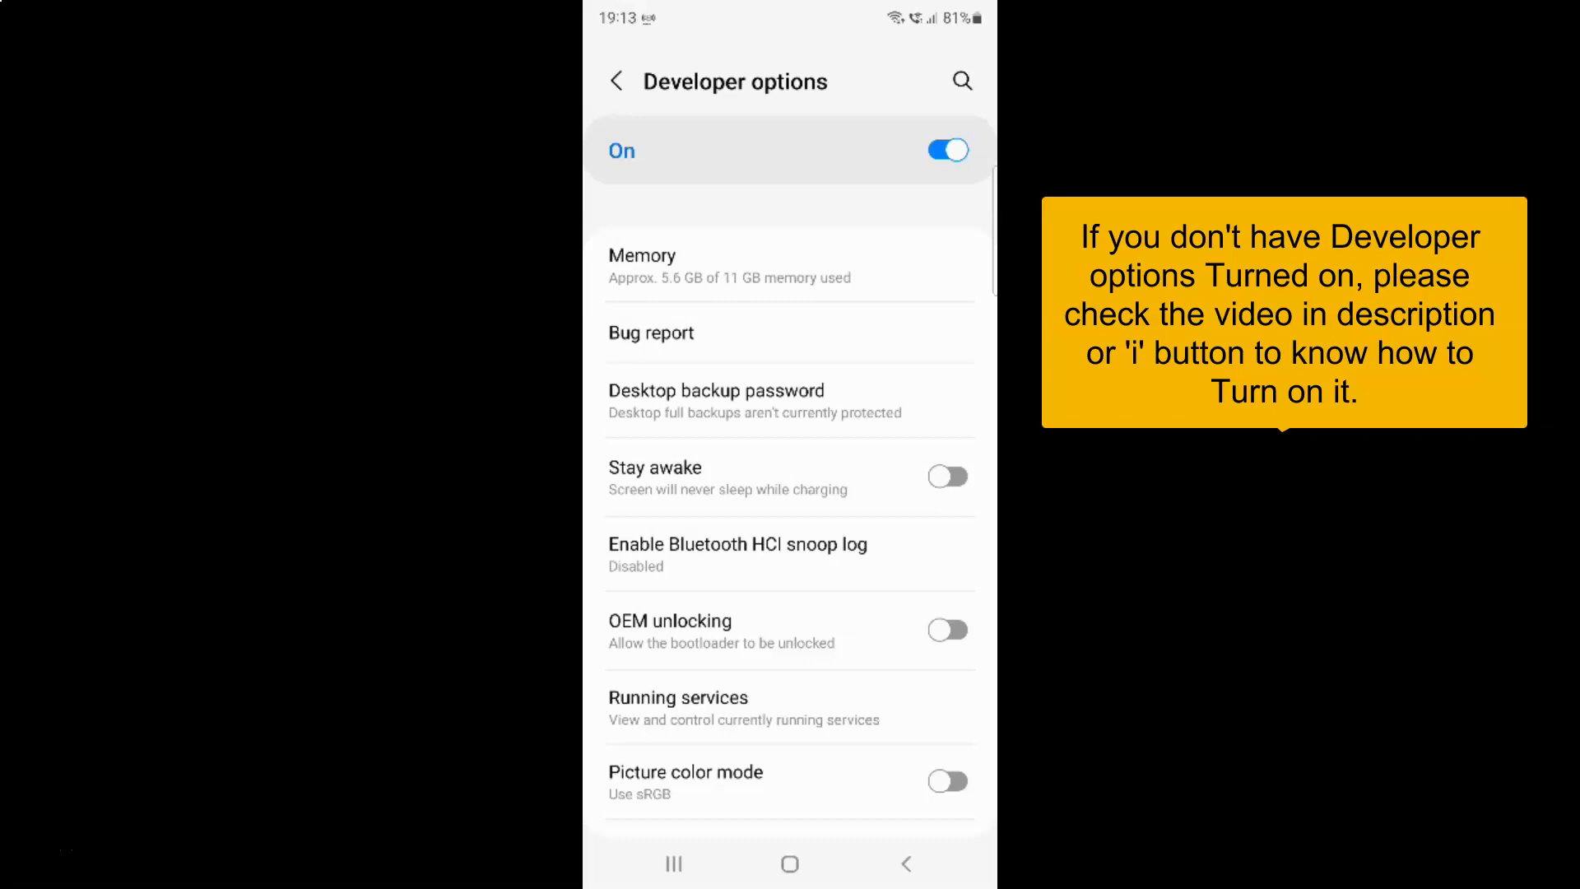
pyautogui.scroll(-15, 790, 494)
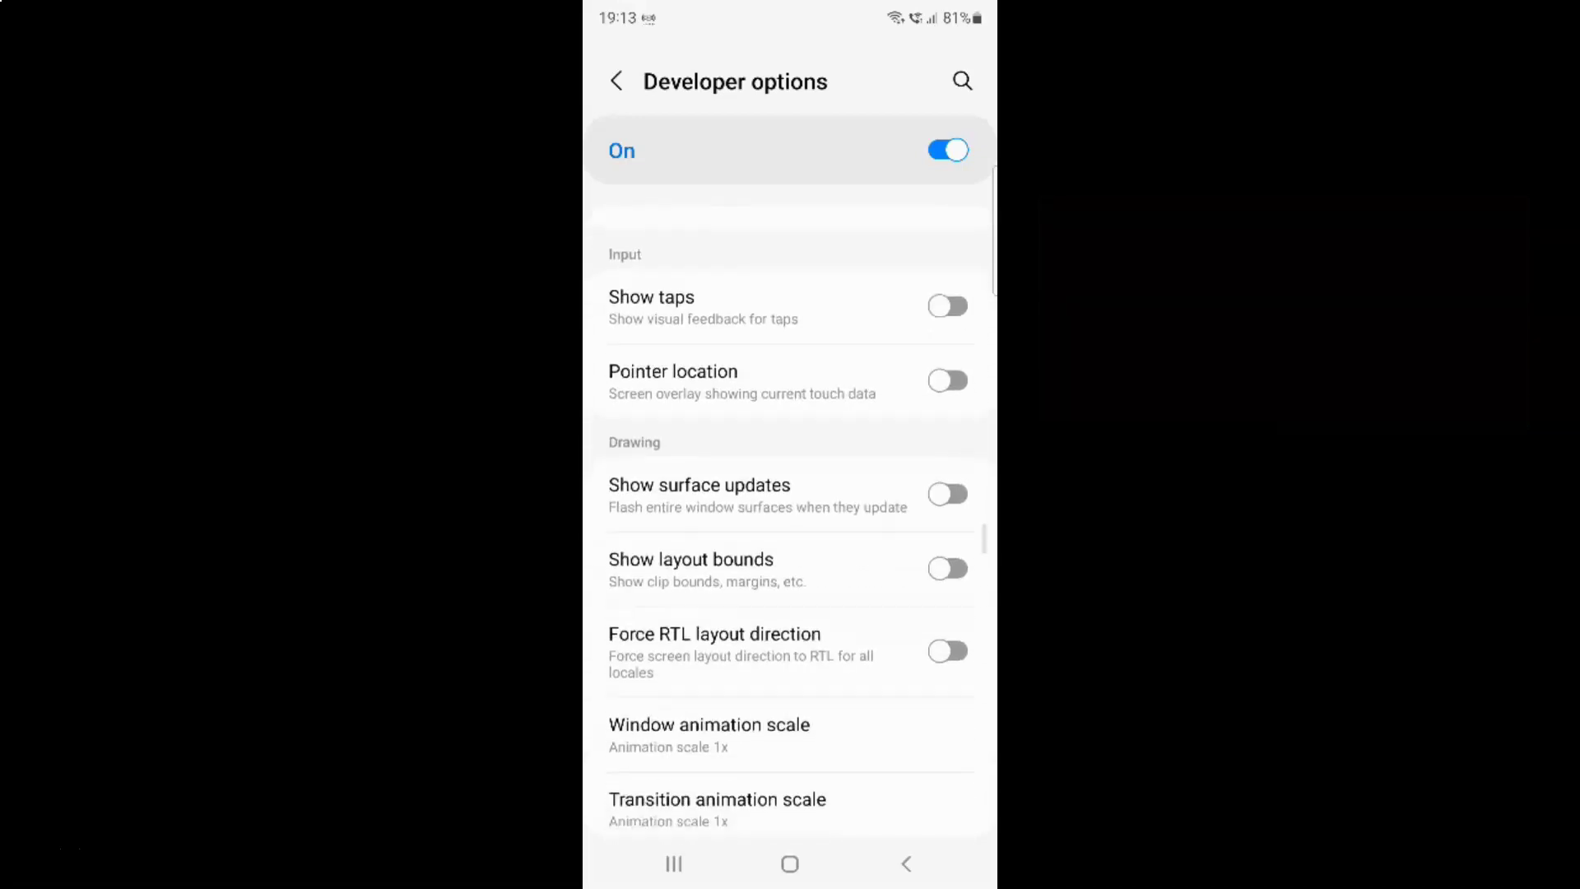
pyautogui.scroll(-5, 790, 495)
pyautogui.scroll(-3, 791, 494)
pyautogui.scroll(-3, 791, 493)
pyautogui.scroll(-3, 791, 494)
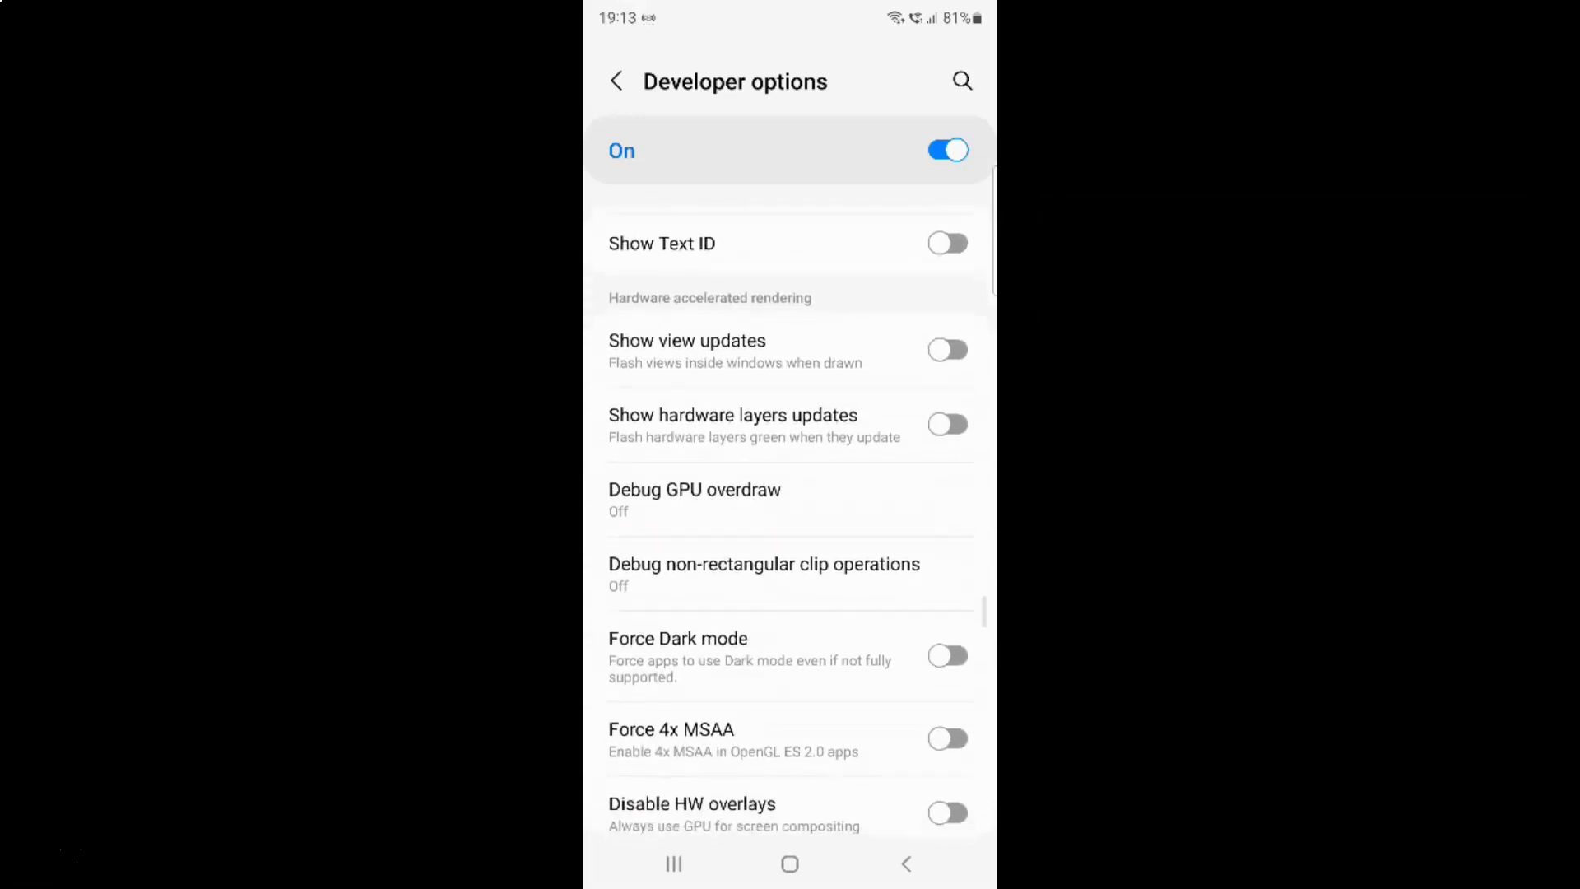
pyautogui.scroll(-1, 790, 494)
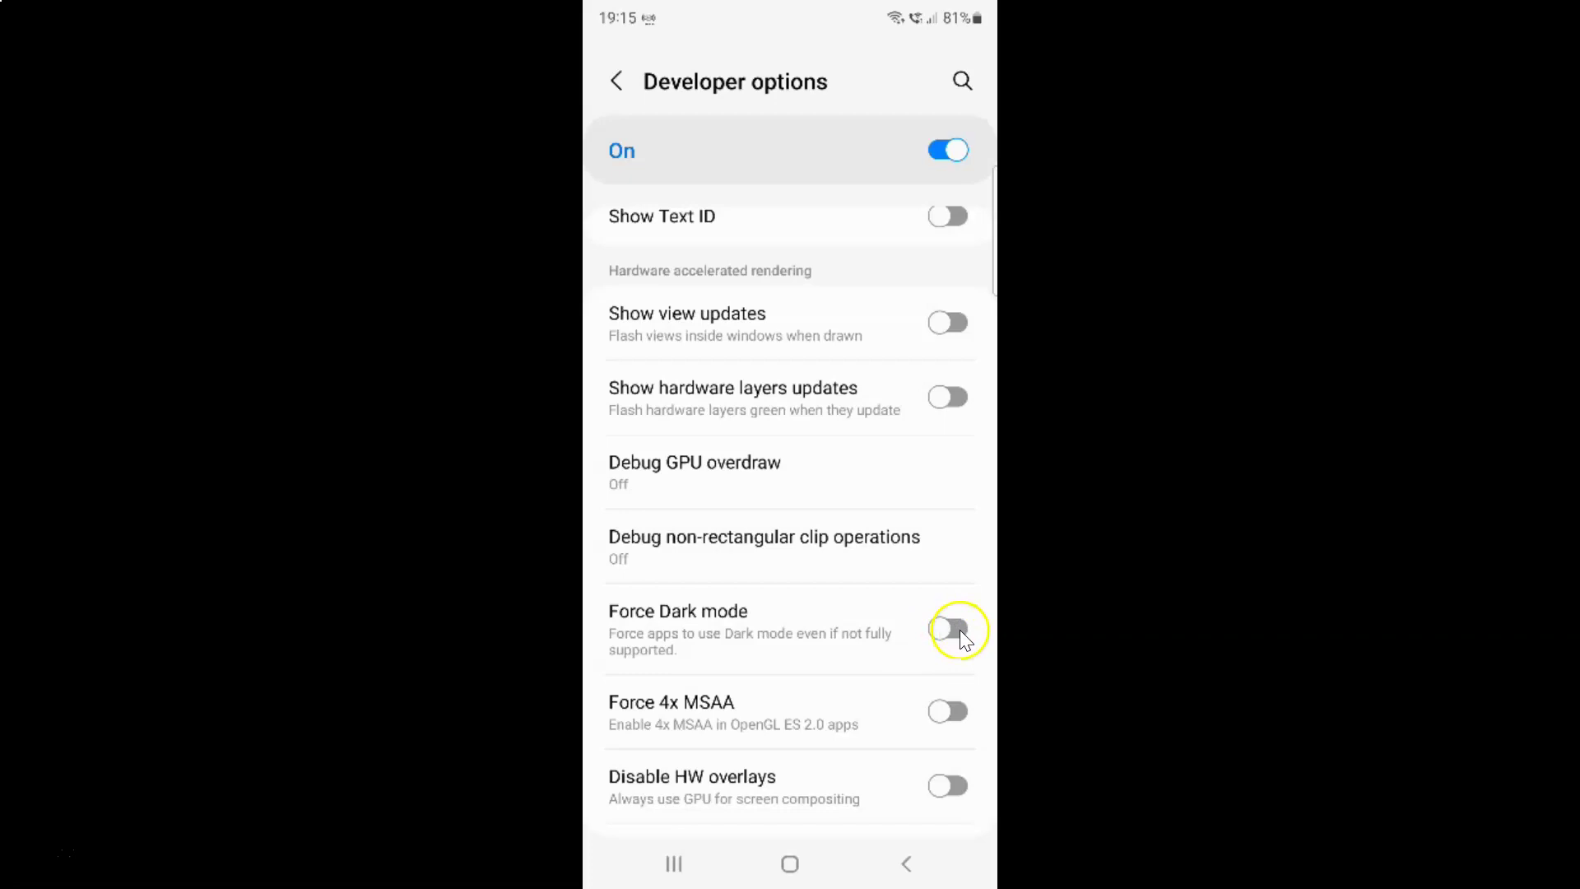
# Toggle Force Dark mode off and back on so it ends up enabled.
pyautogui.click(960, 630)
pyautogui.click(947, 627)
# Back out of Developer options and exit Settings to the home screen.
pyautogui.click(620, 81)
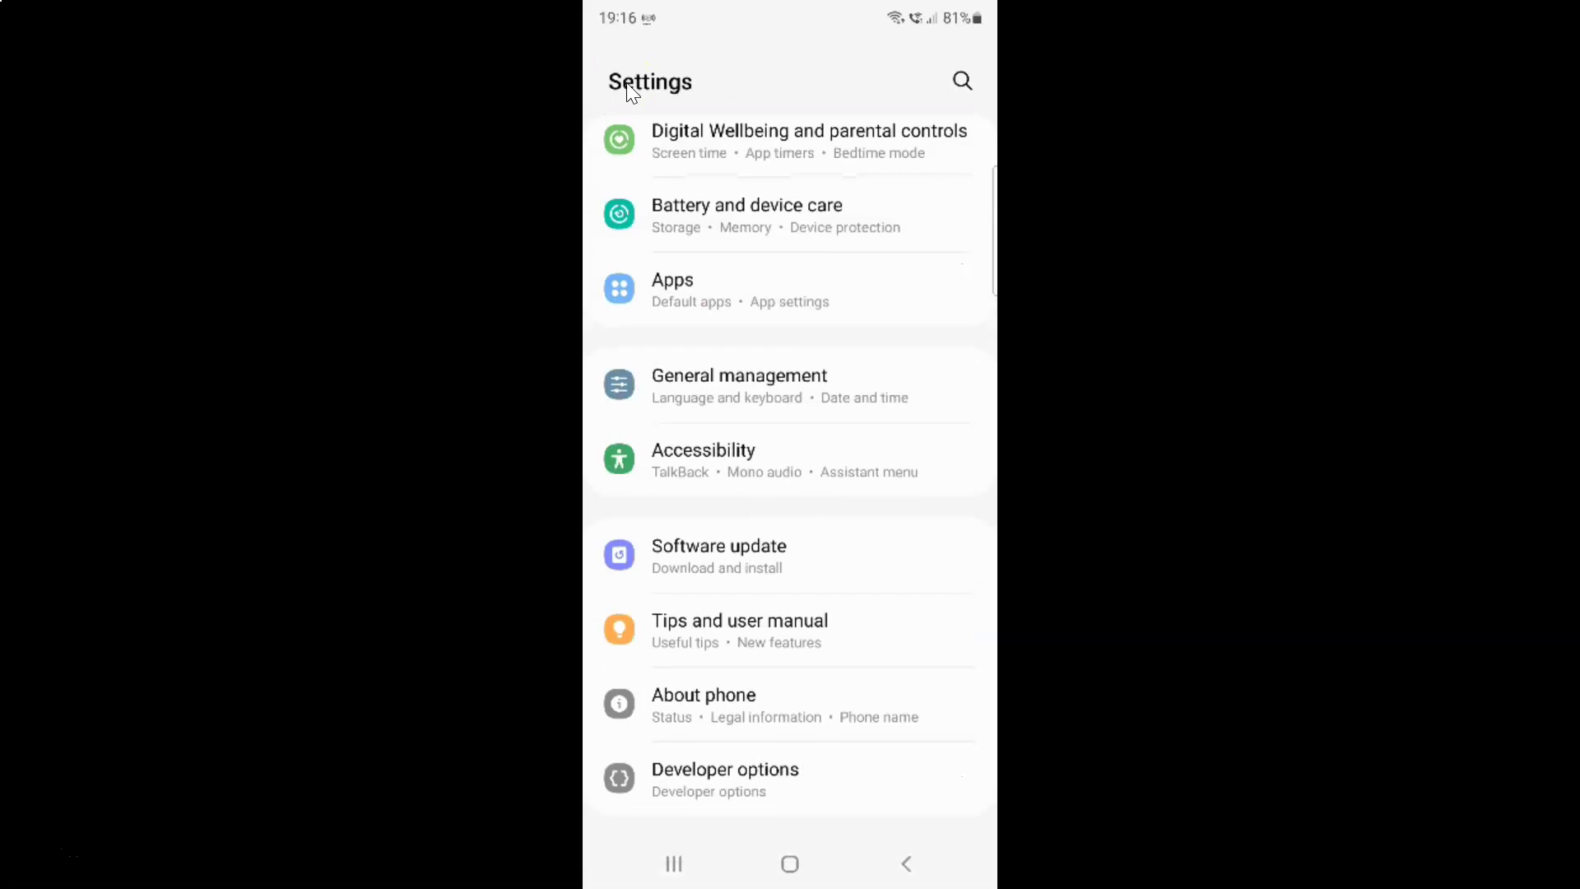
pyautogui.press('Escape')
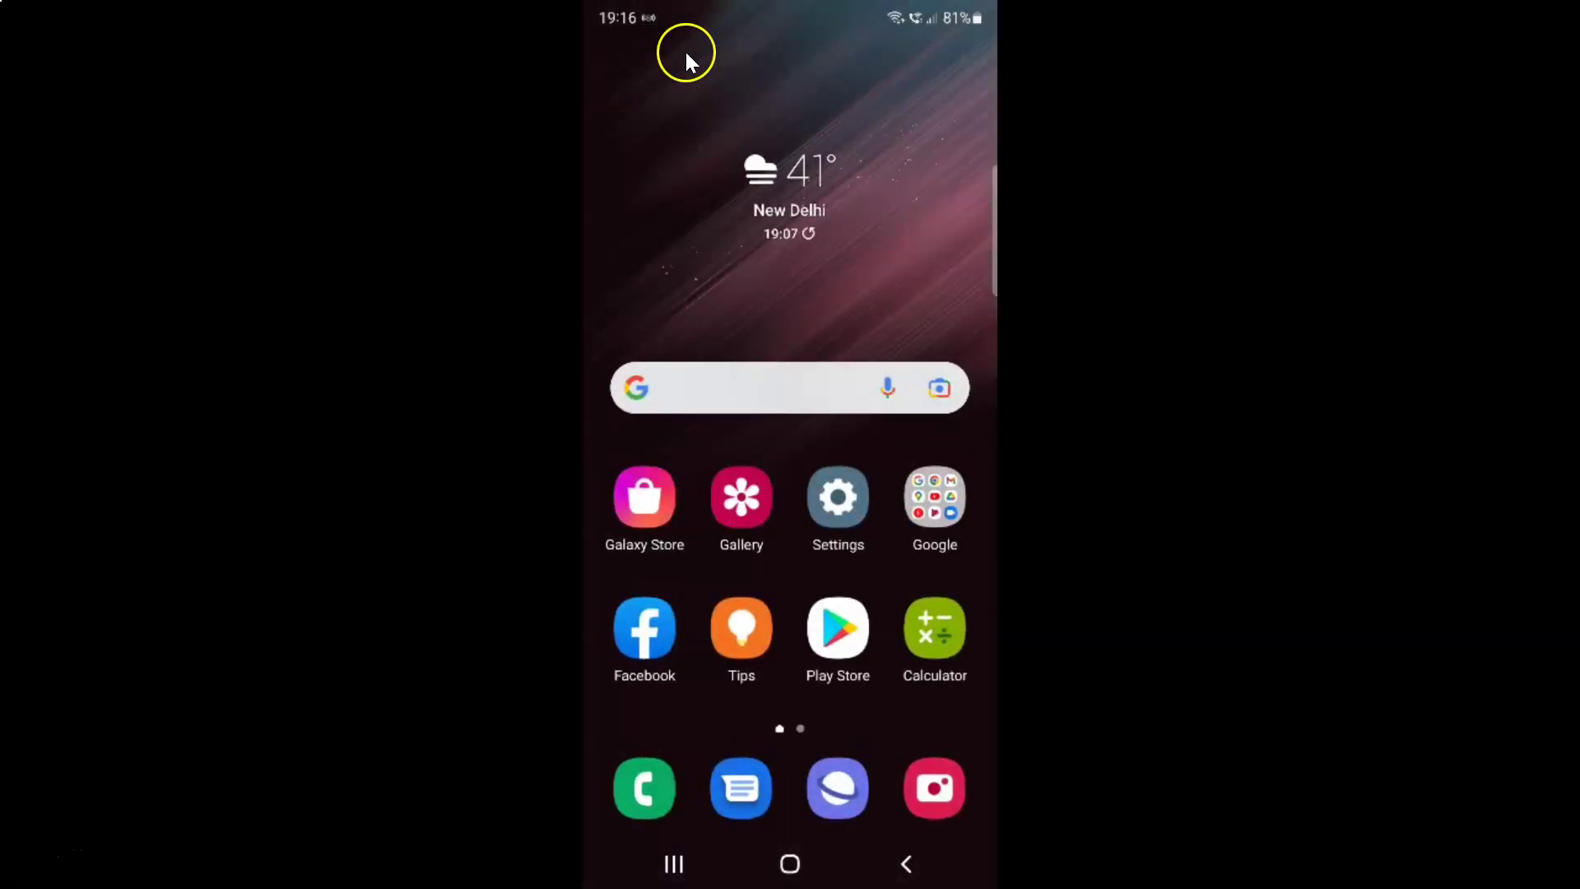